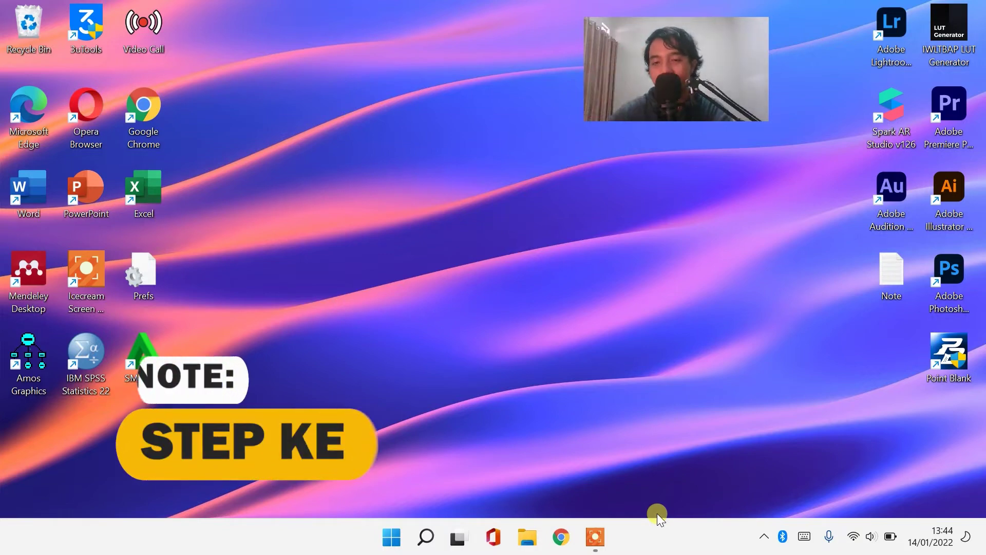
Step: Expand the sound, video and game controllers in Device Manager and list the available audio output devices
right_click(393, 548)
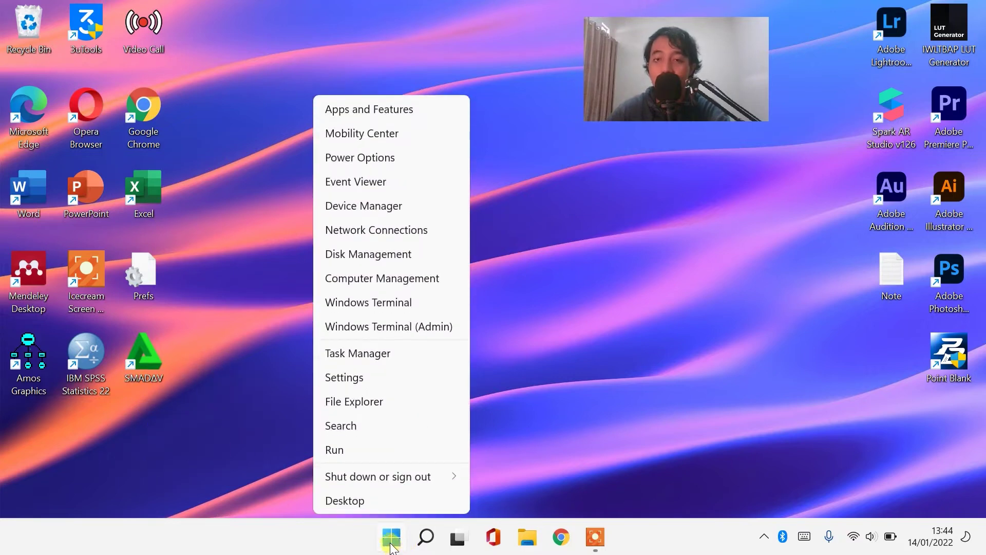
left_click(383, 209)
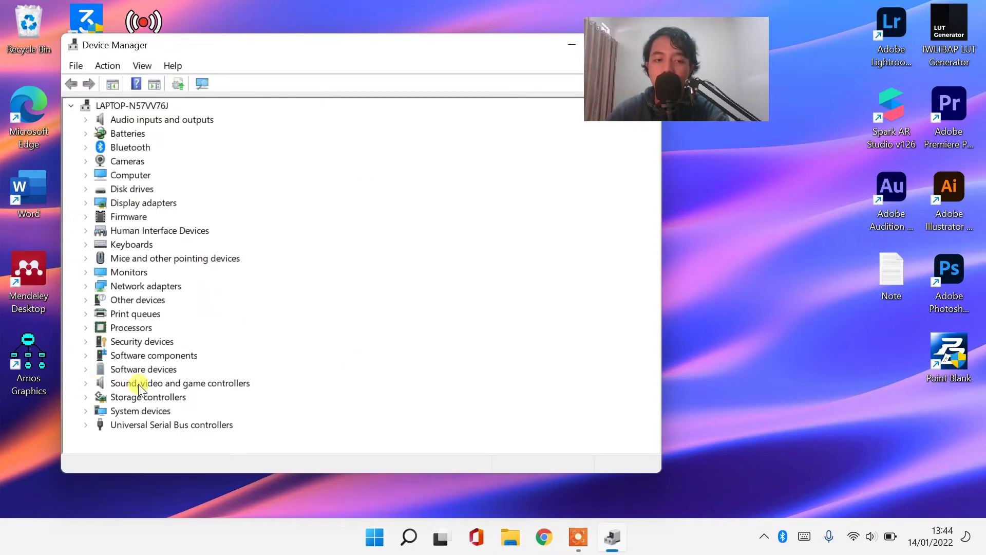
left_click(88, 384)
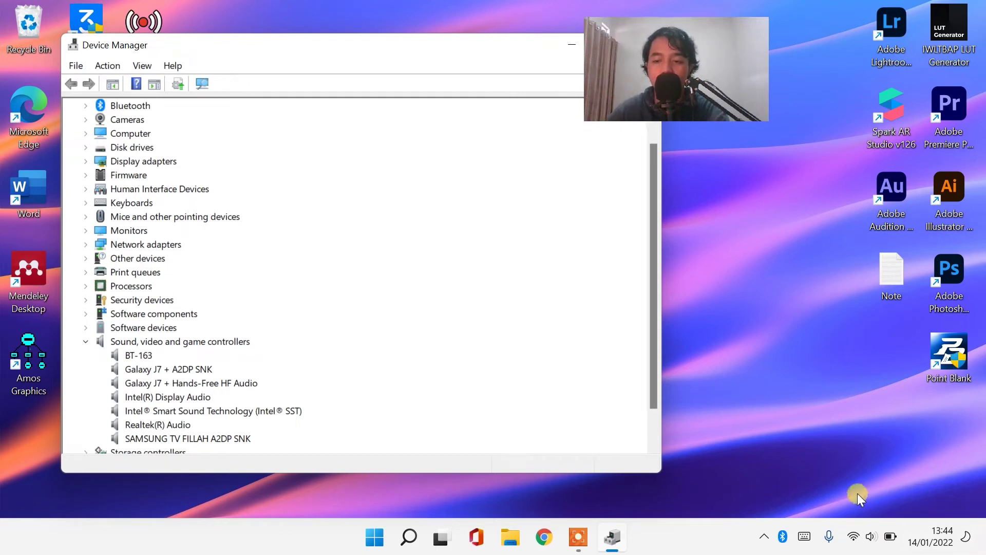
left_click(871, 542)
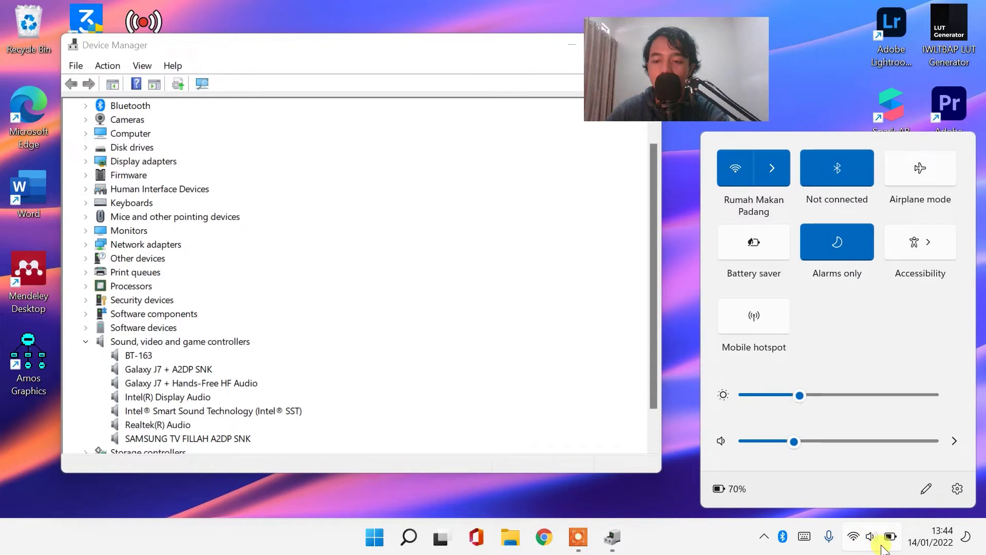
left_click(958, 441)
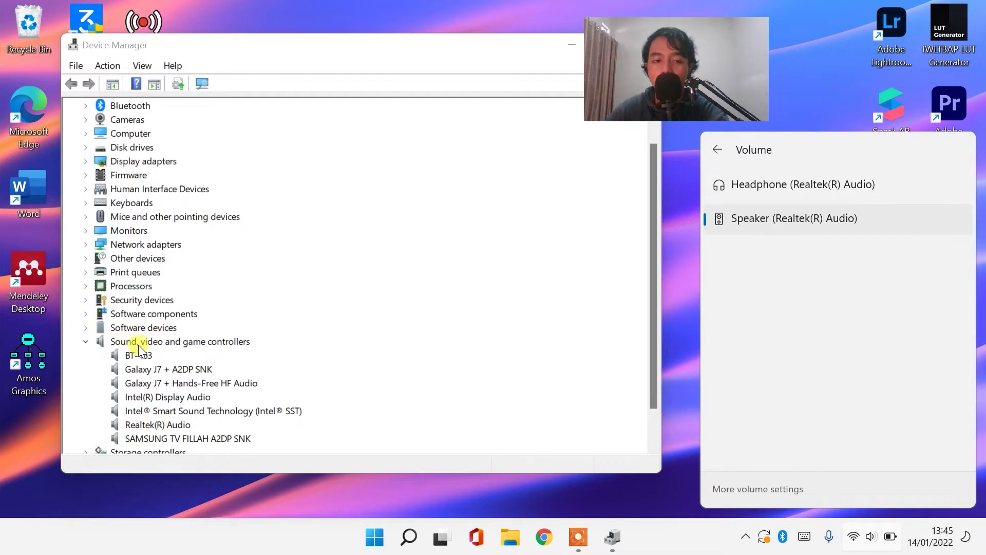
Step: Start a manual driver update for Realtek(R) Audio and select the compatible Realtek High Definition Audio driver dated 29/06/2021
right_click(147, 424)
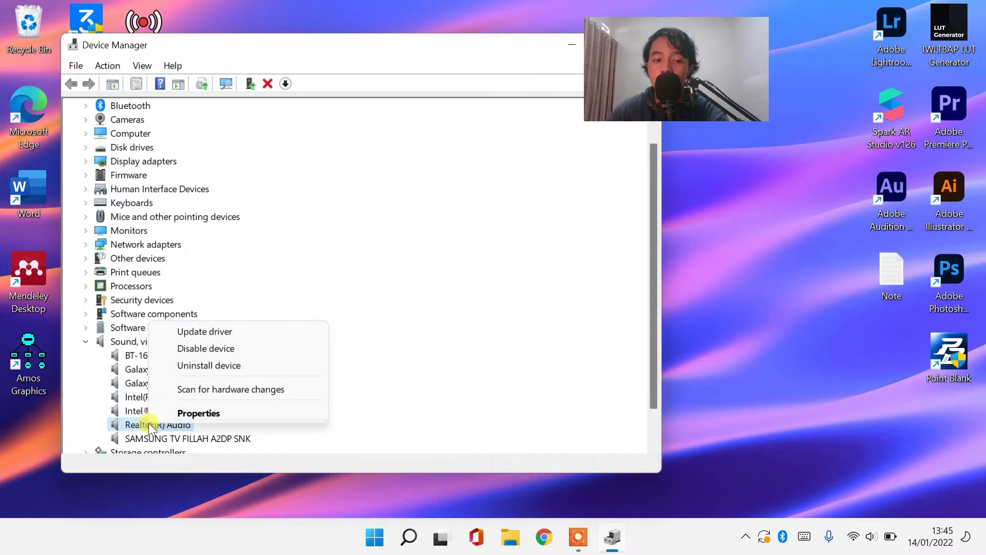
left_click(196, 332)
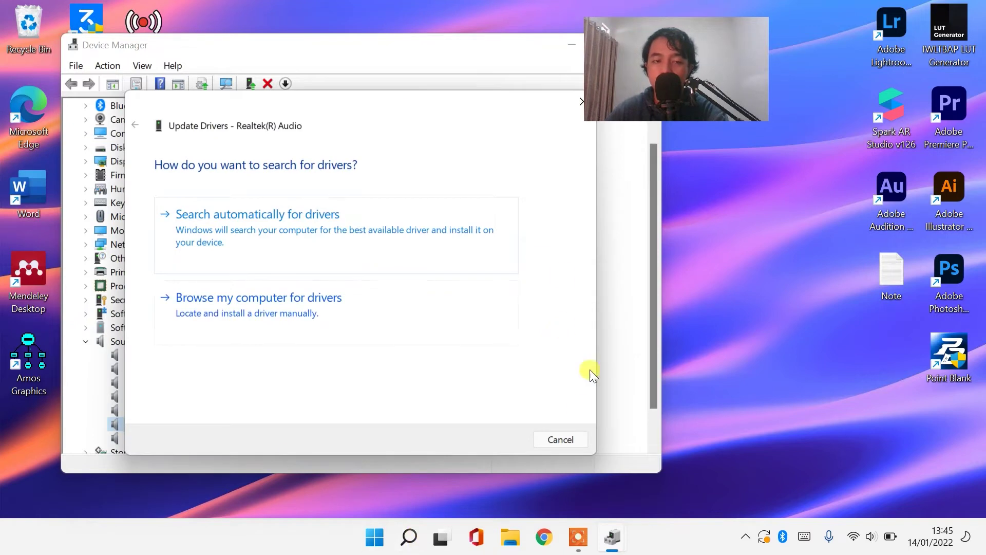
left_click(242, 310)
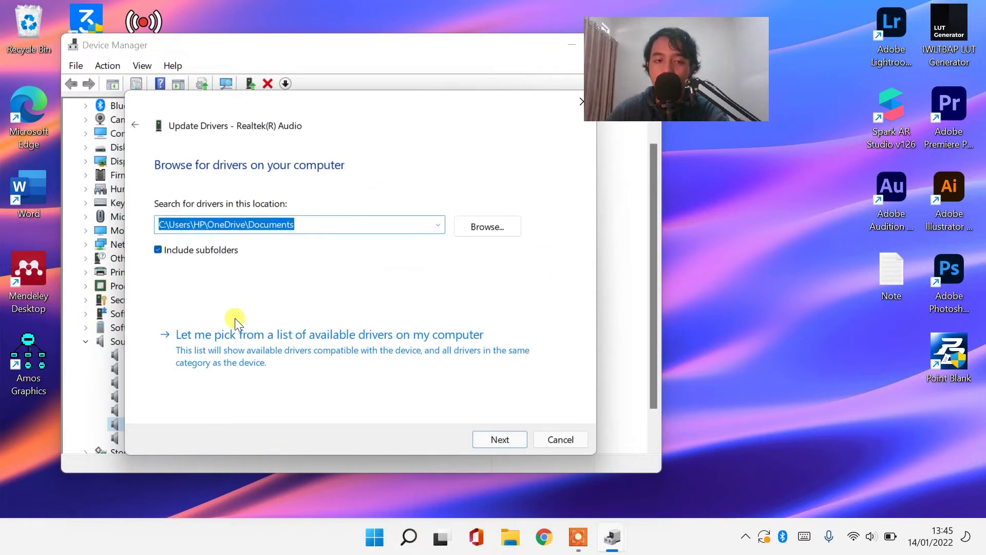
left_click(197, 353)
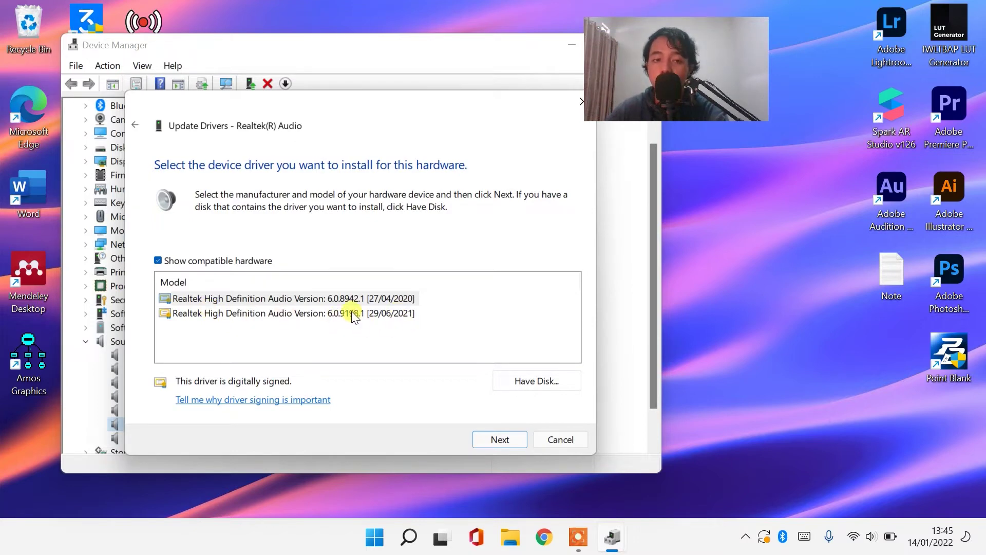
left_click(378, 318)
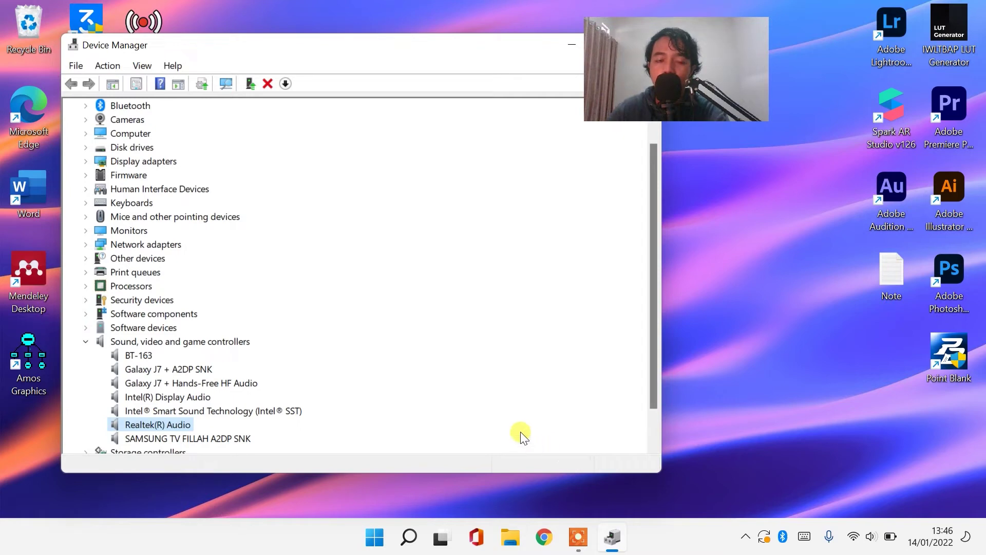
Step: Open the driver update options for Realtek(R) Audio again and check the Wi-Fi connection in the quick settings
right_click(165, 426)
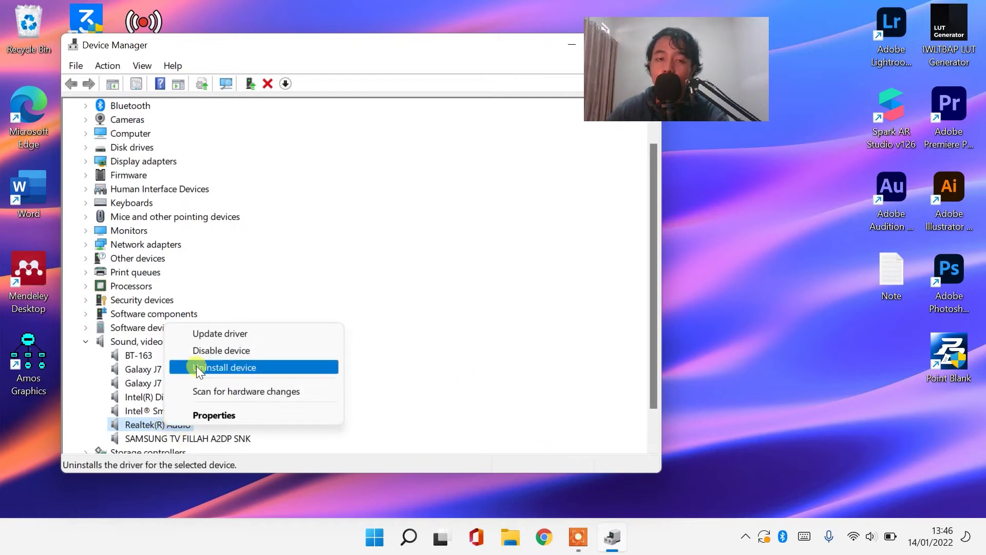
left_click(205, 334)
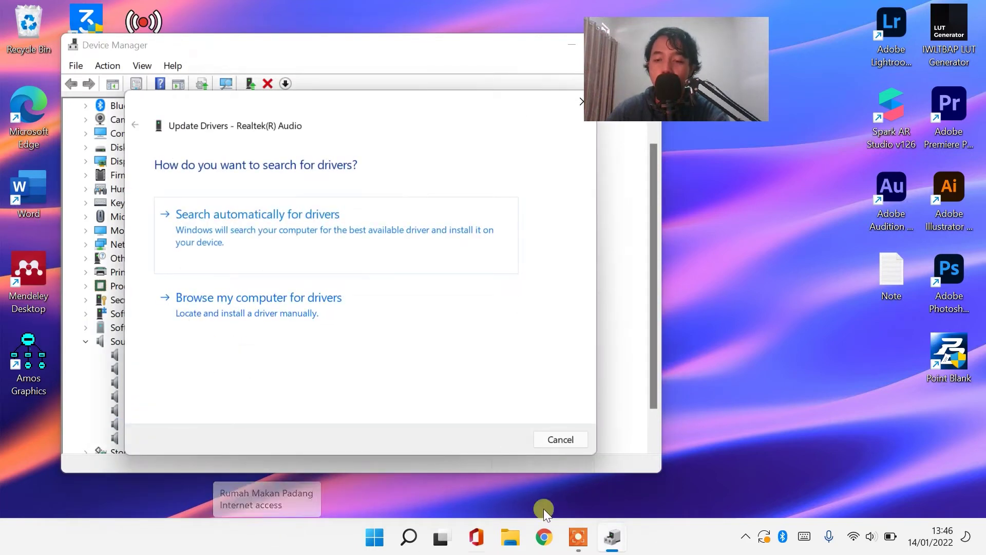
left_click(868, 537)
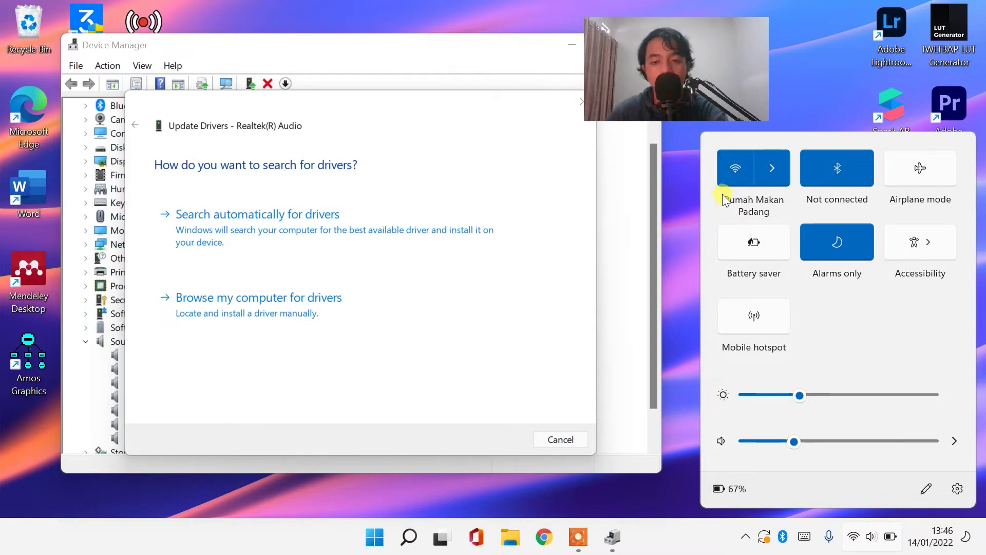
left_click(671, 174)
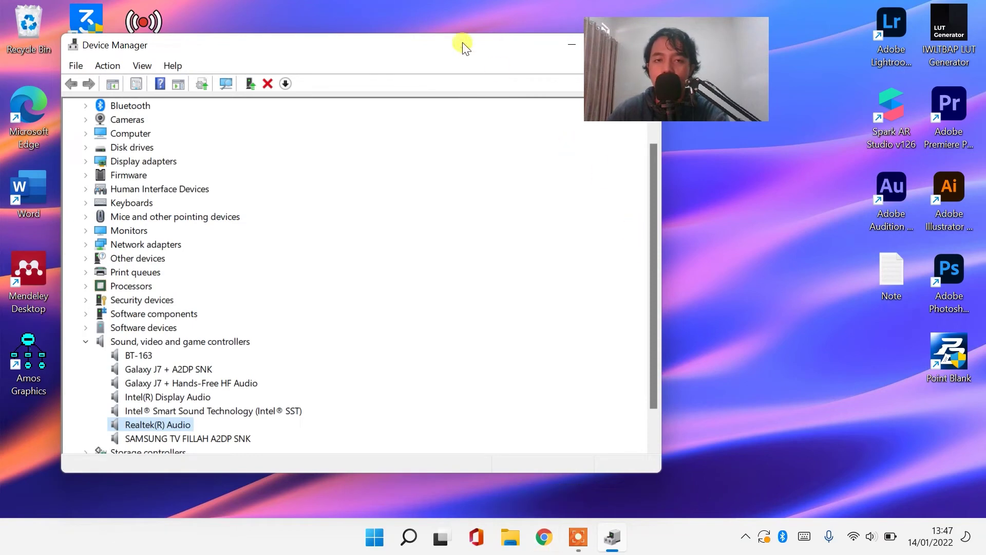
Step: Close Device Manager and view the pending Windows notifications
left_click_drag(468, 45, 374, 115)
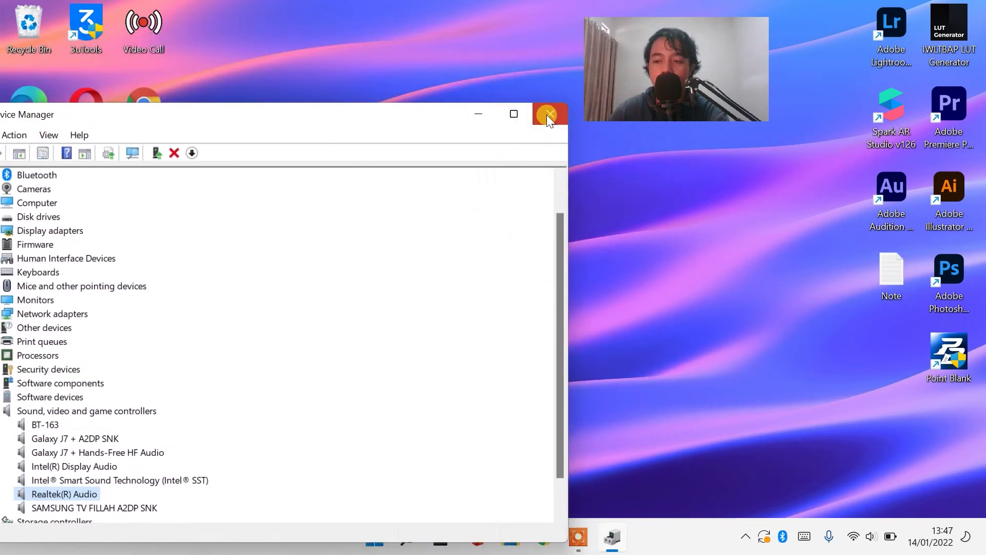
left_click(547, 115)
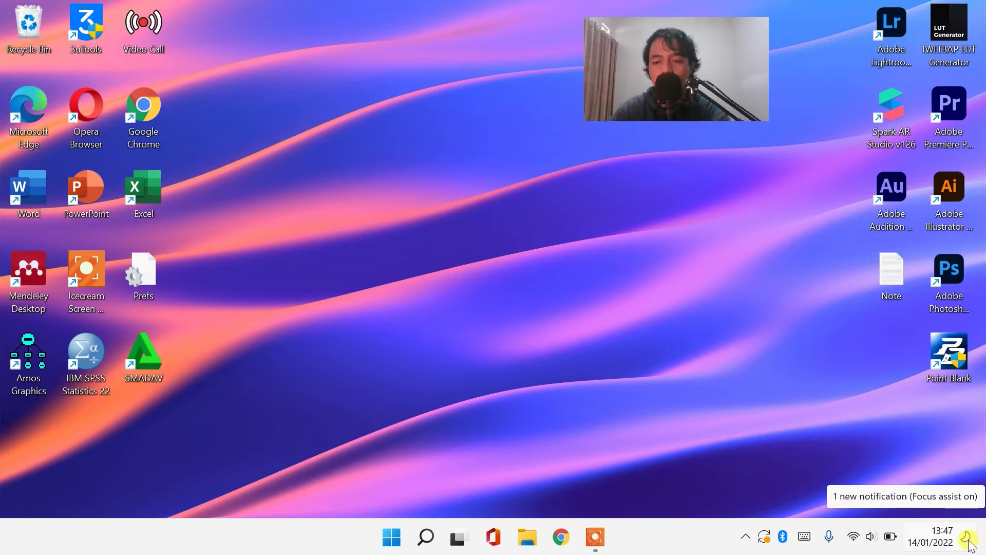
left_click(969, 541)
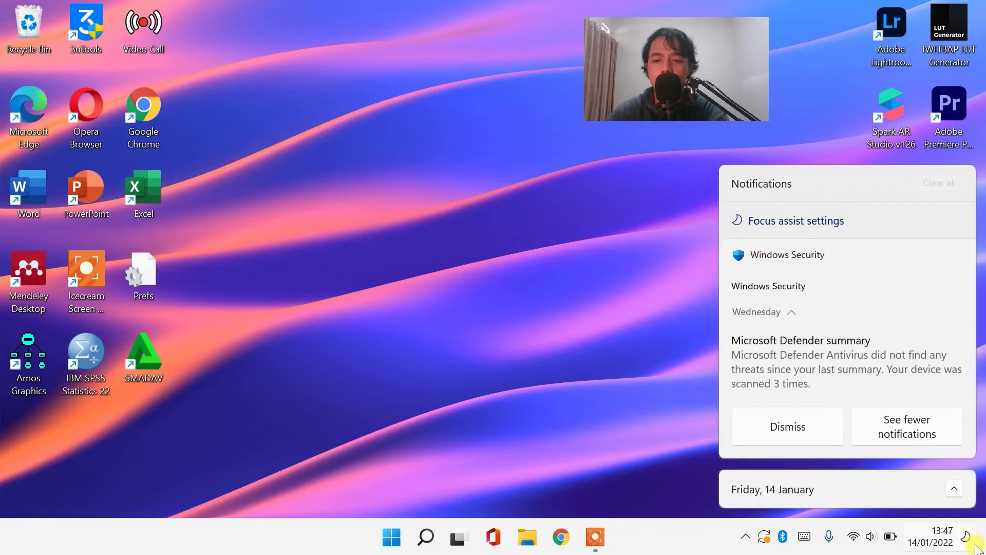
left_click(570, 293)
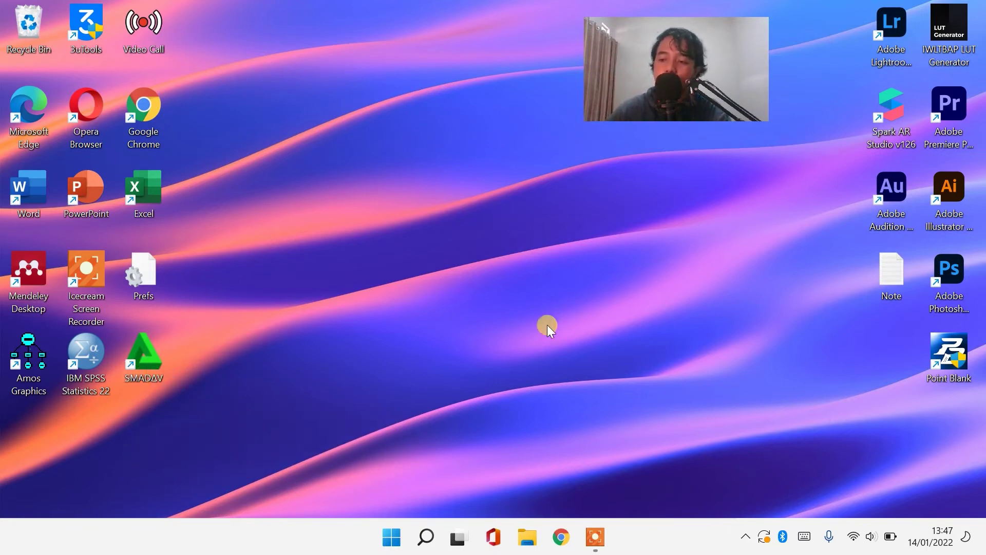
Step: Find and open Control Panel and show its items as large icons
left_click(425, 538)
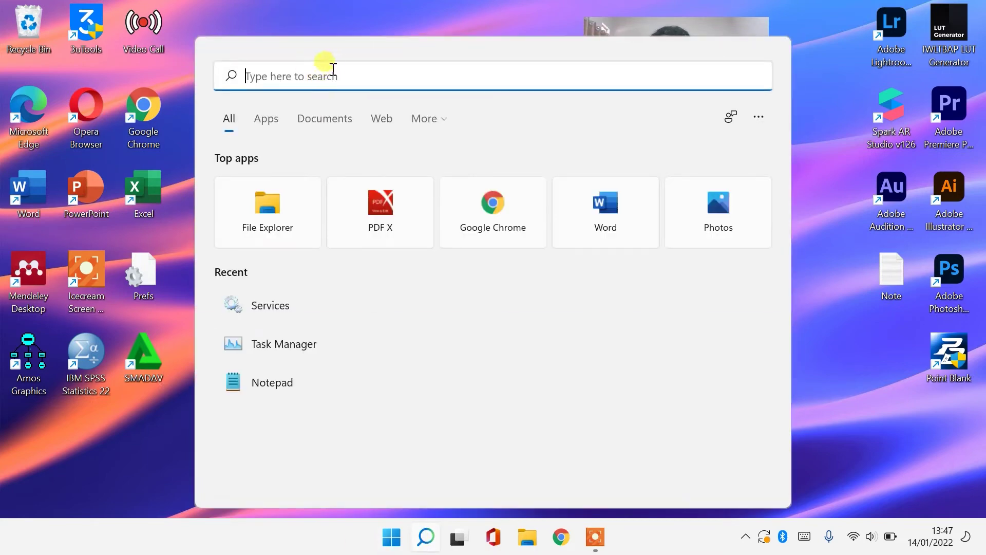
type("cont")
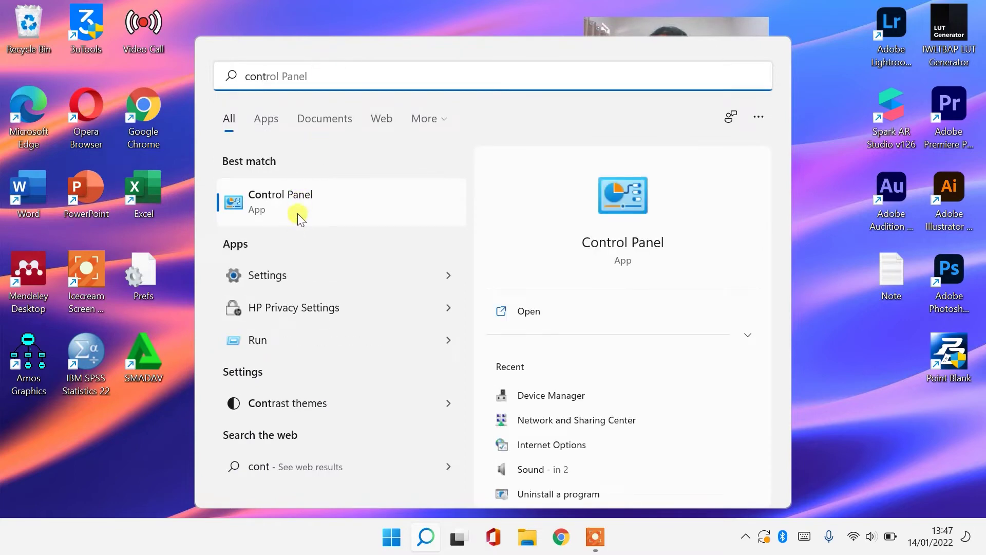
left_click(281, 203)
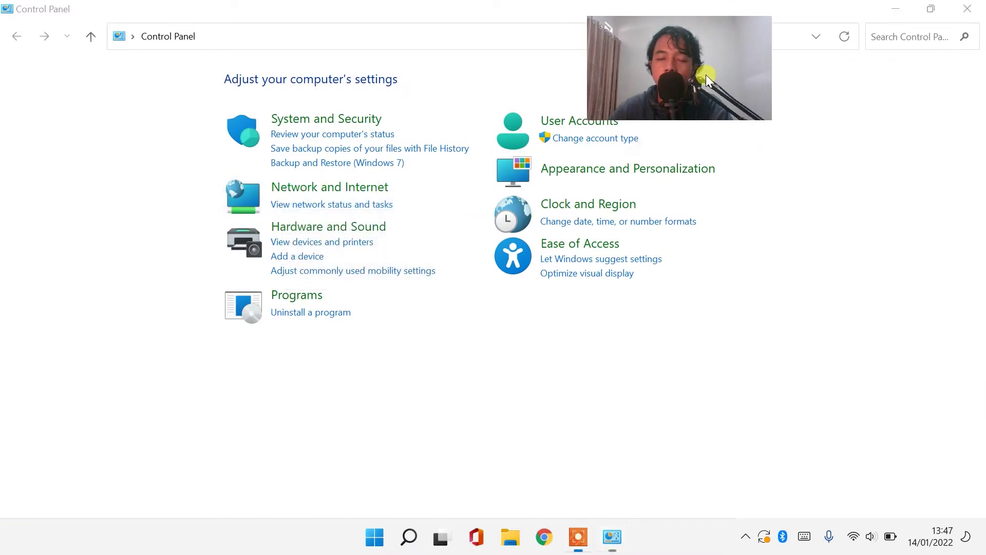
left_click_drag(706, 75, 900, 96)
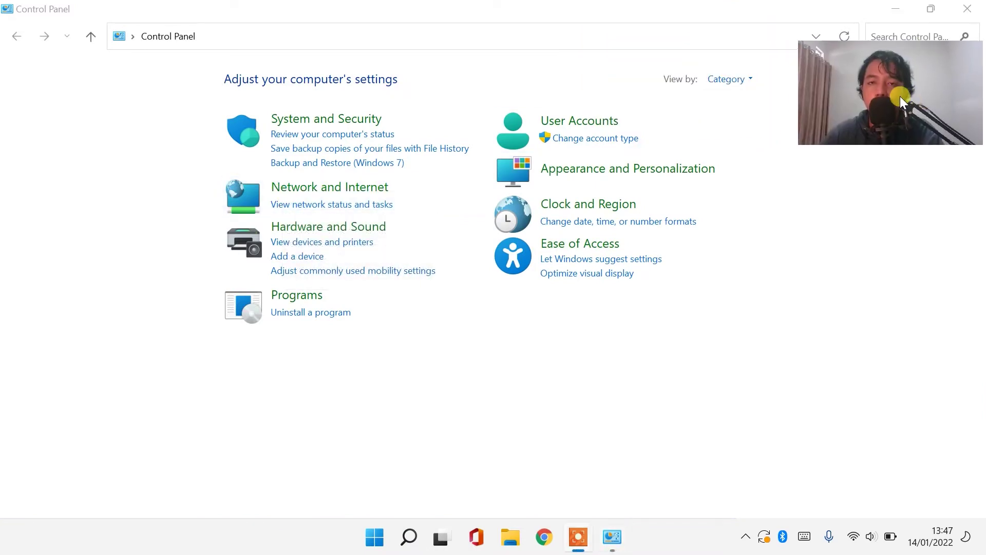
left_click(732, 81)
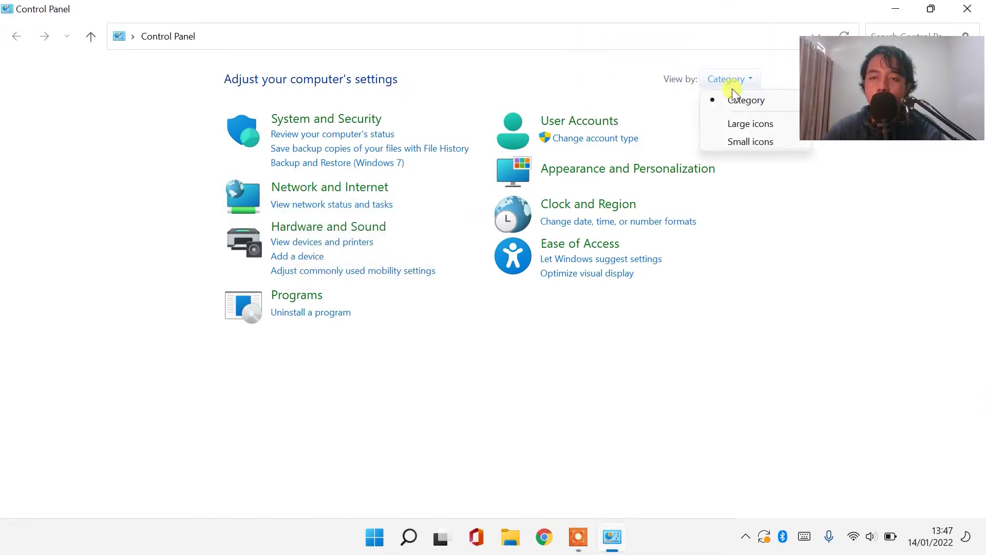
left_click(744, 124)
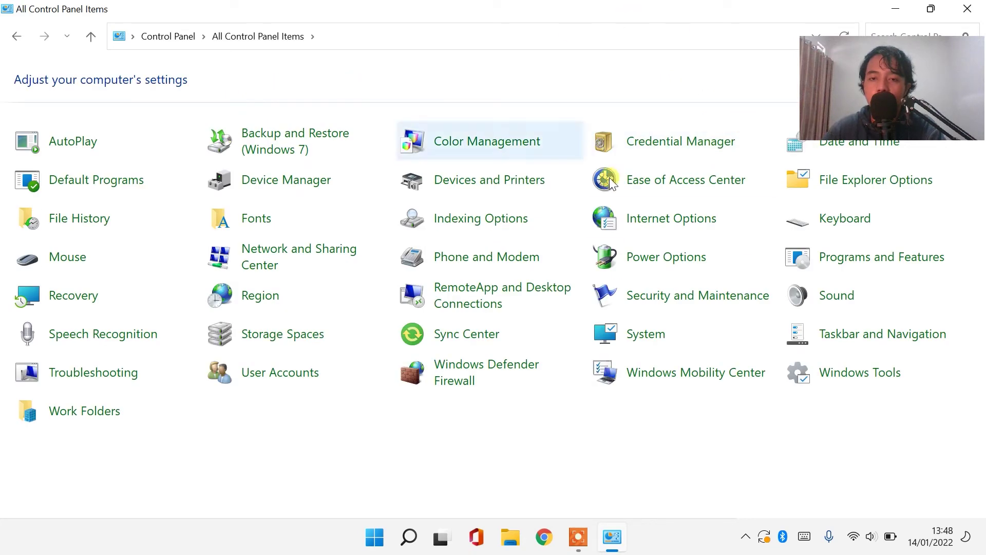
Step: Open the Sound settings and review the Realtek Speaker and Headphone playback devices
left_click(834, 297)
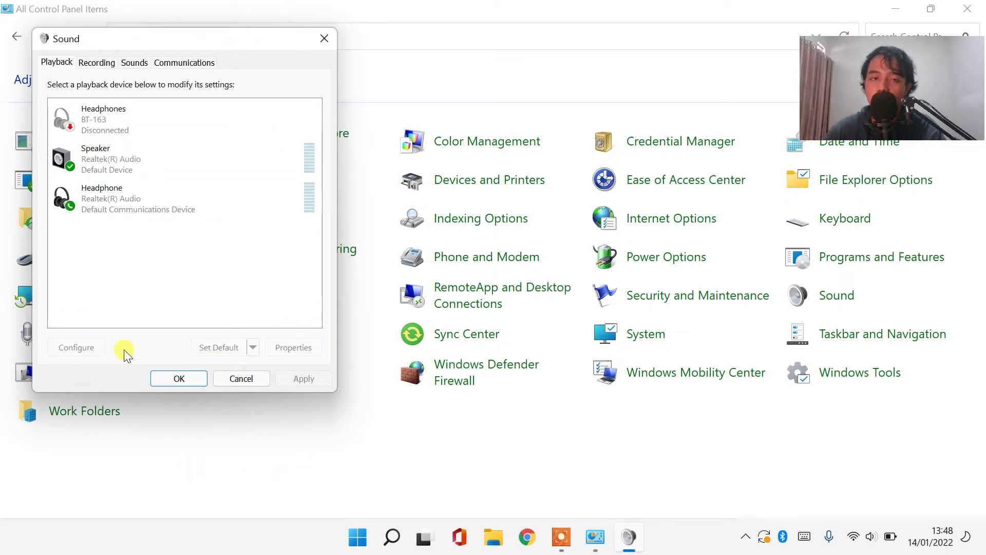
left_click(104, 160)
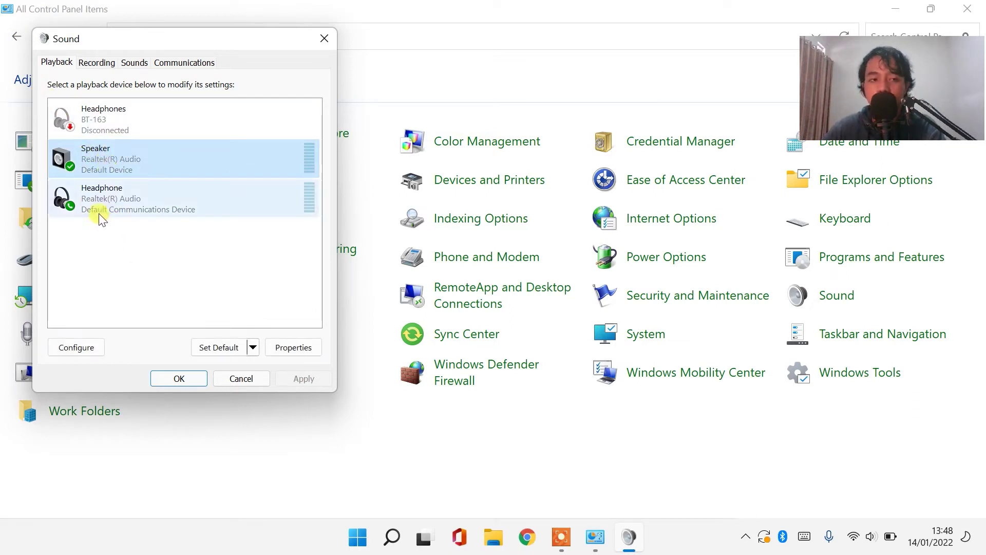
left_click(92, 191)
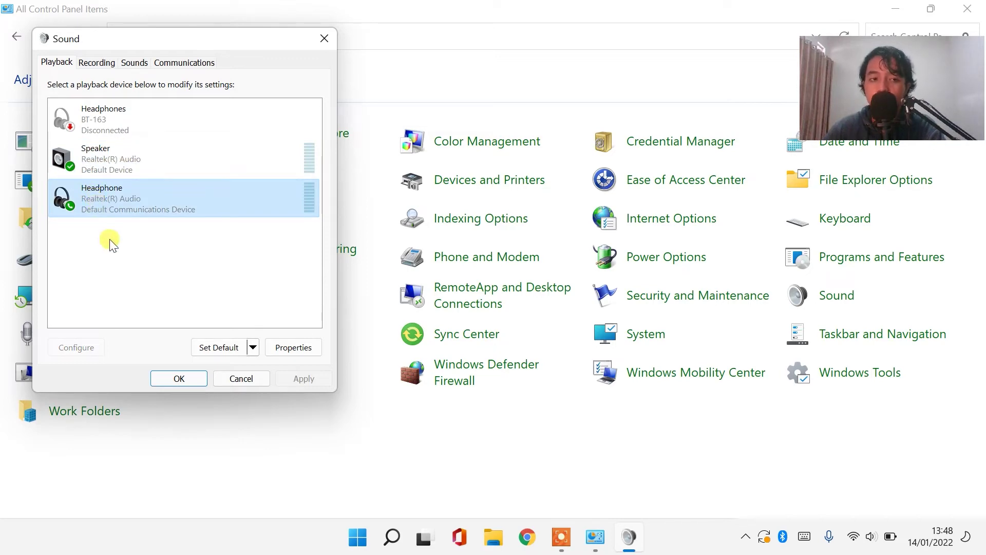
left_click(93, 241)
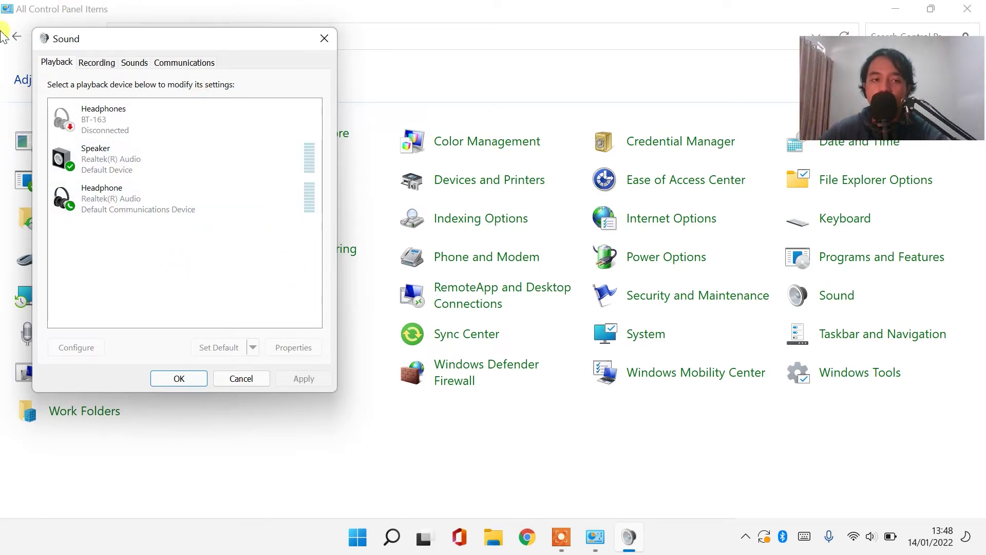
Step: Open the Realtek Speaker's configuration, test its stereo channels, and close the speaker setup without changes
left_click(126, 159)
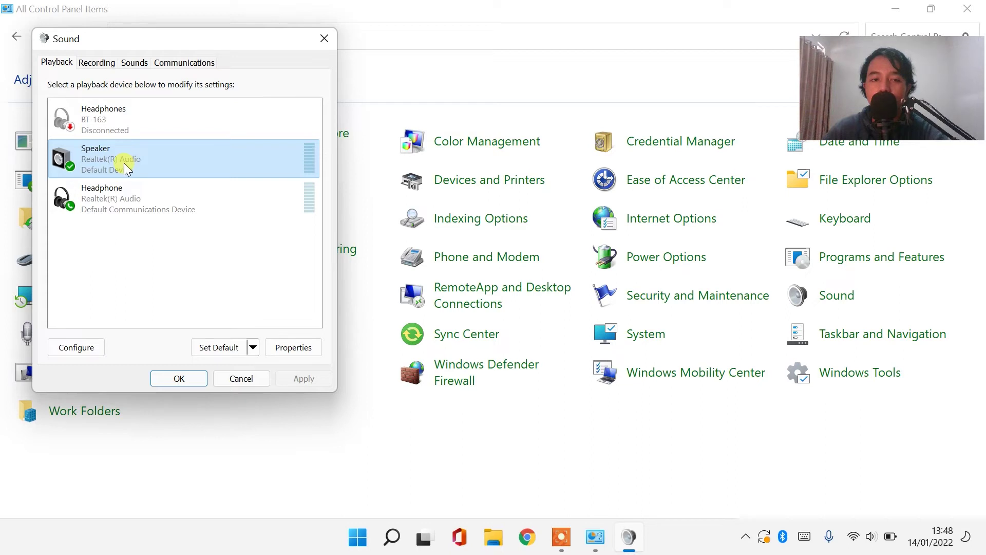
left_click(72, 348)
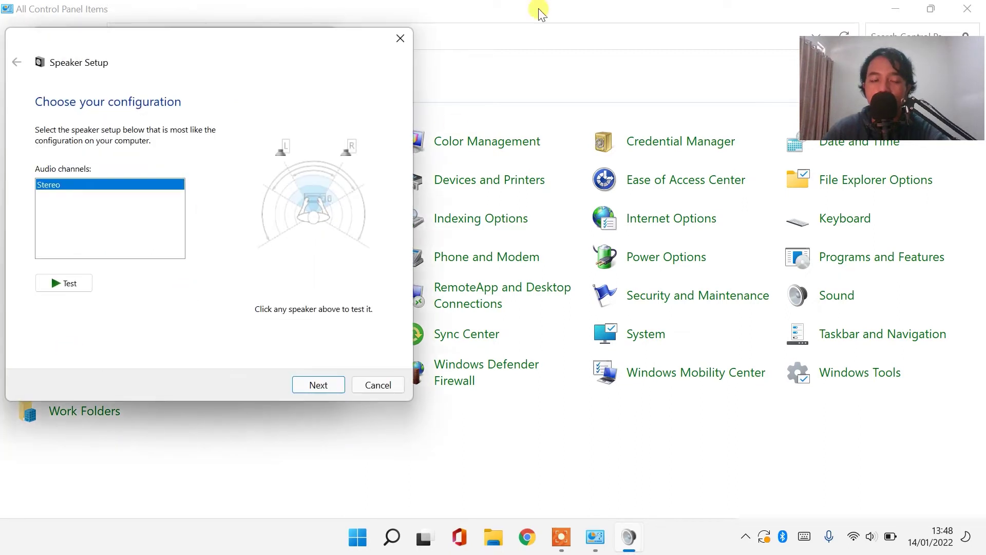
left_click_drag(196, 48, 443, 68)
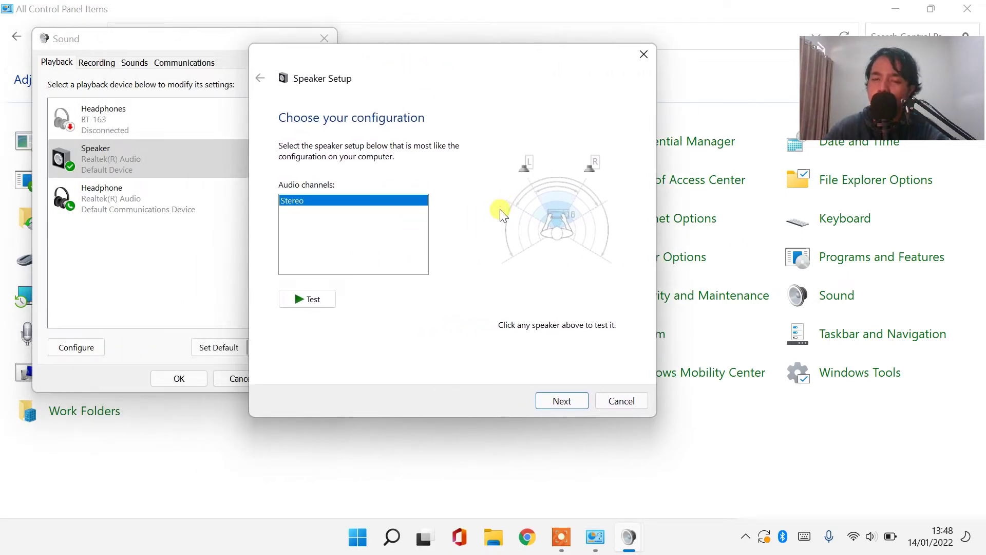
left_click(315, 301)
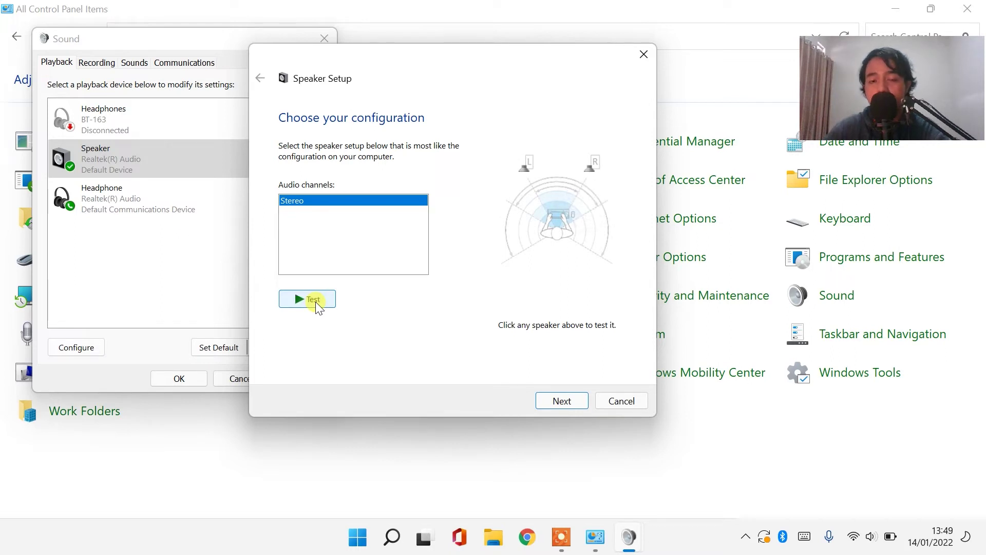
left_click(316, 302)
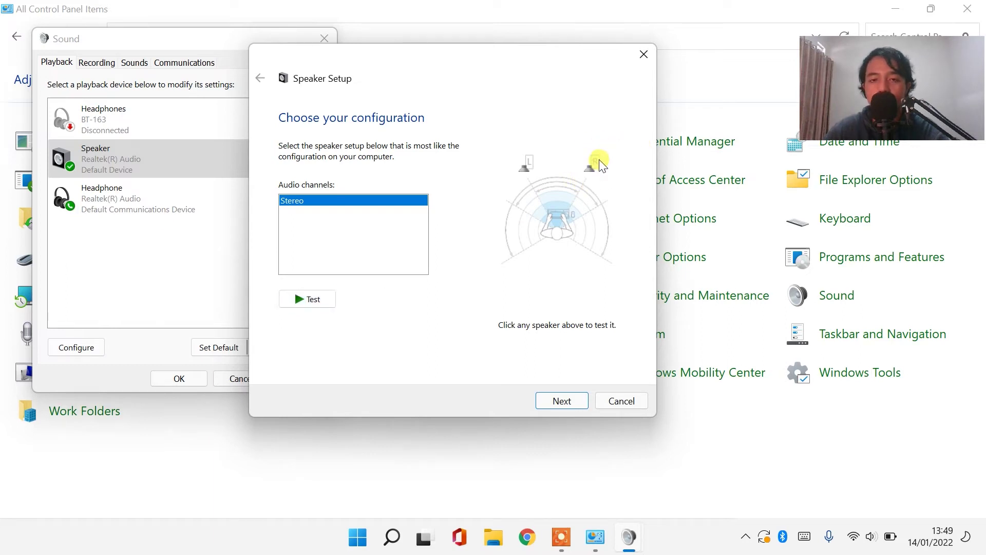
left_click(645, 50)
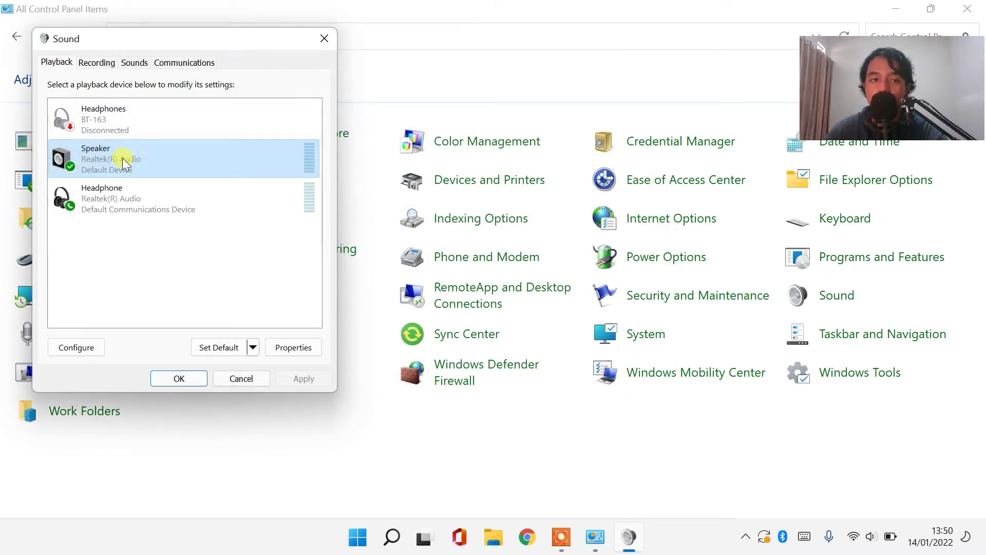
Step: Open the Realtek Speaker's properties and raise the Realtek HD Audio output level to 100
left_click(303, 347)
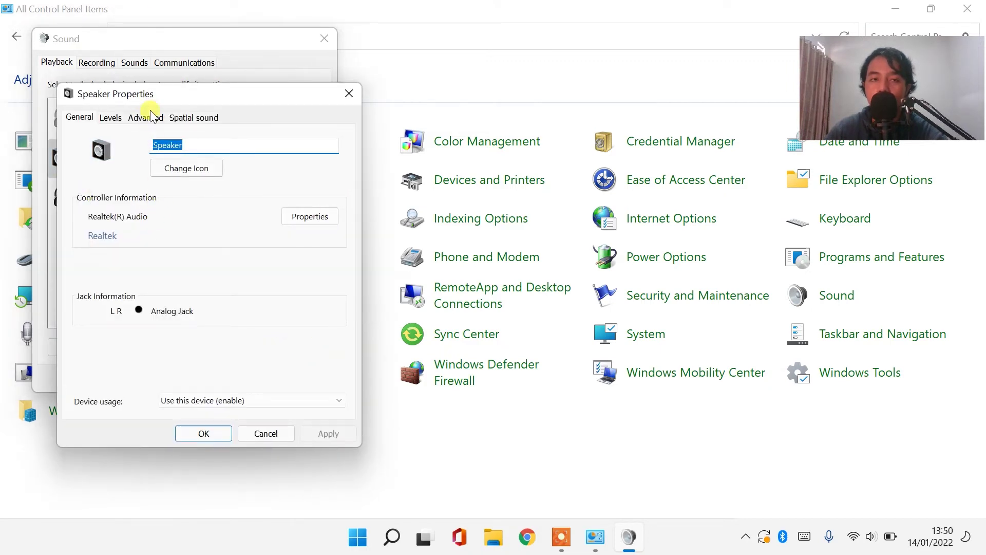
left_click(120, 116)
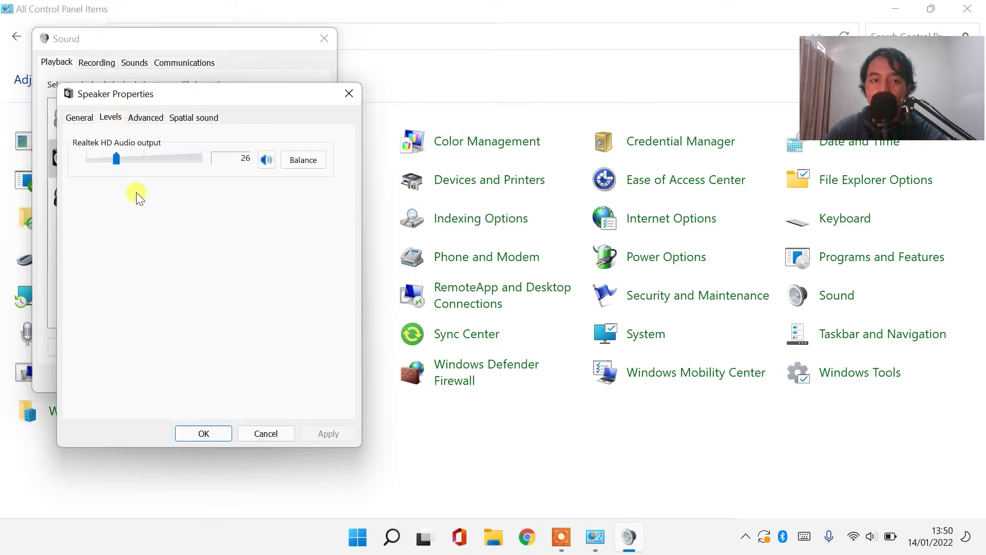
left_click_drag(120, 165, 217, 164)
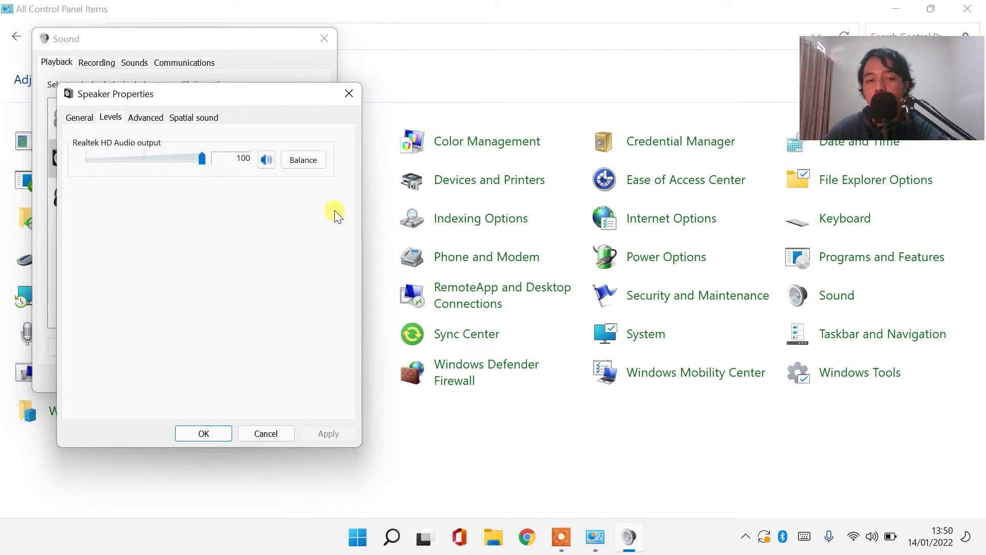
Step: Open the speaker's channel balance, try several levels for the right channel, and confirm it at 0
left_click(311, 162)
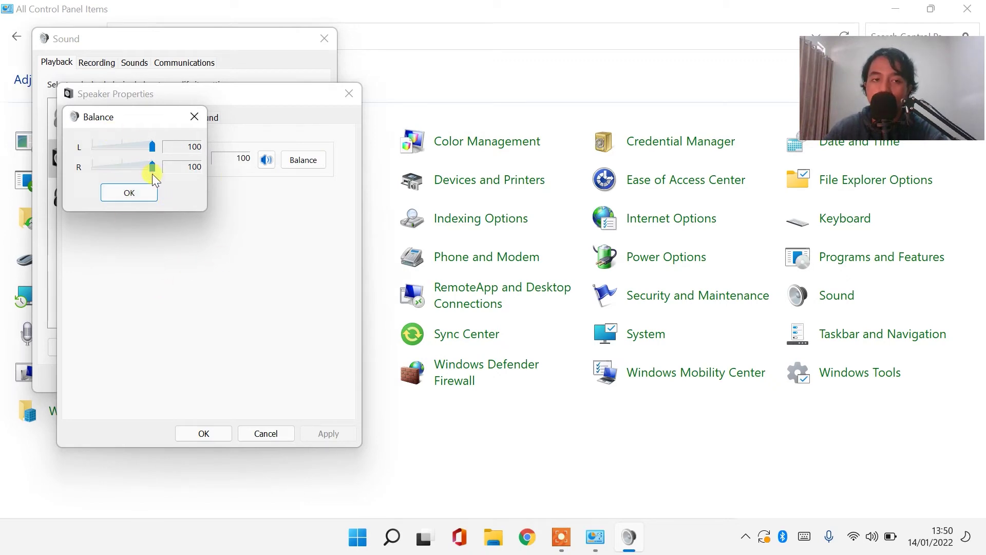
mouse_move(152, 168)
left_mouse_down()
mouse_move(144, 168)
mouse_move(158, 167)
left_mouse_up()
left_click_drag(154, 164, 106, 169)
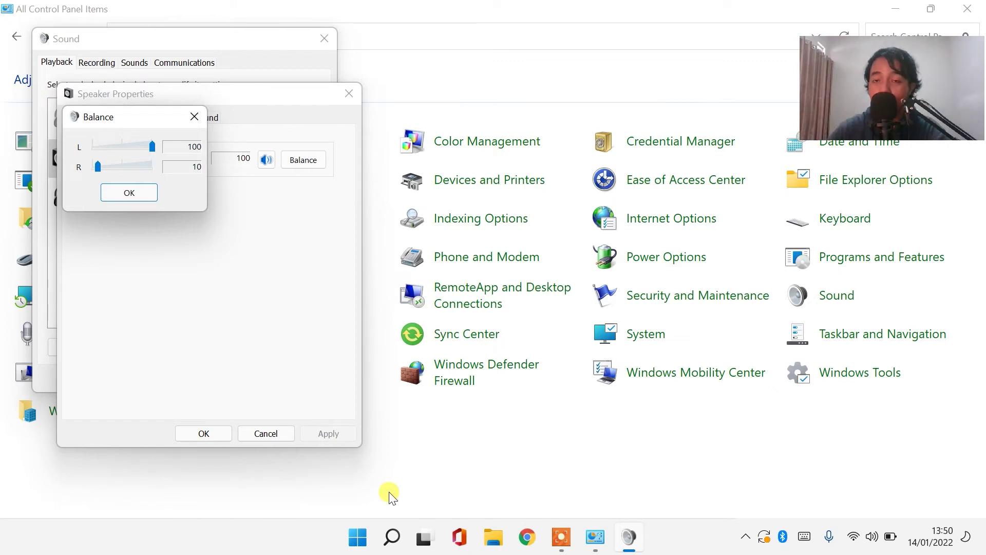
left_click_drag(99, 172, 116, 174)
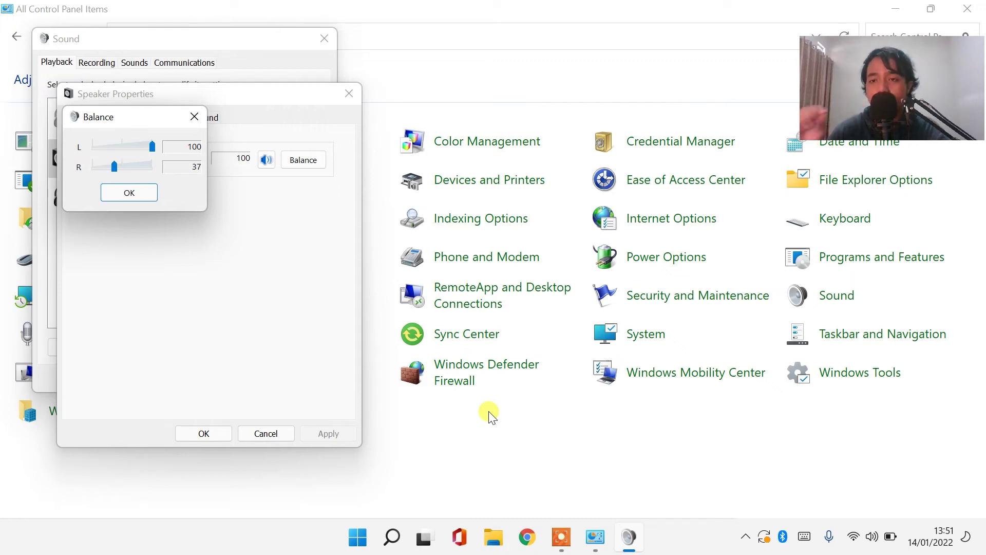
left_click_drag(113, 168, 130, 174)
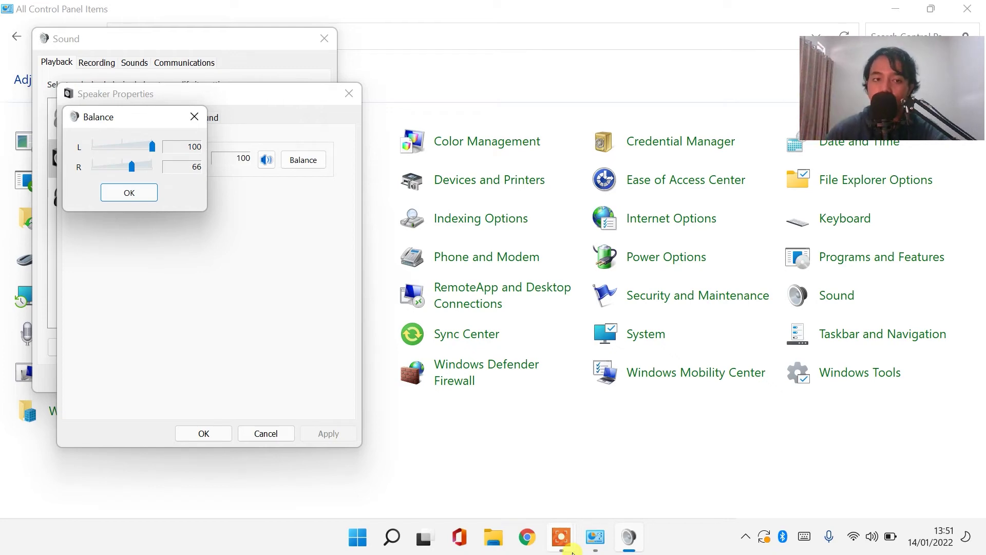
left_click_drag(131, 170, 119, 169)
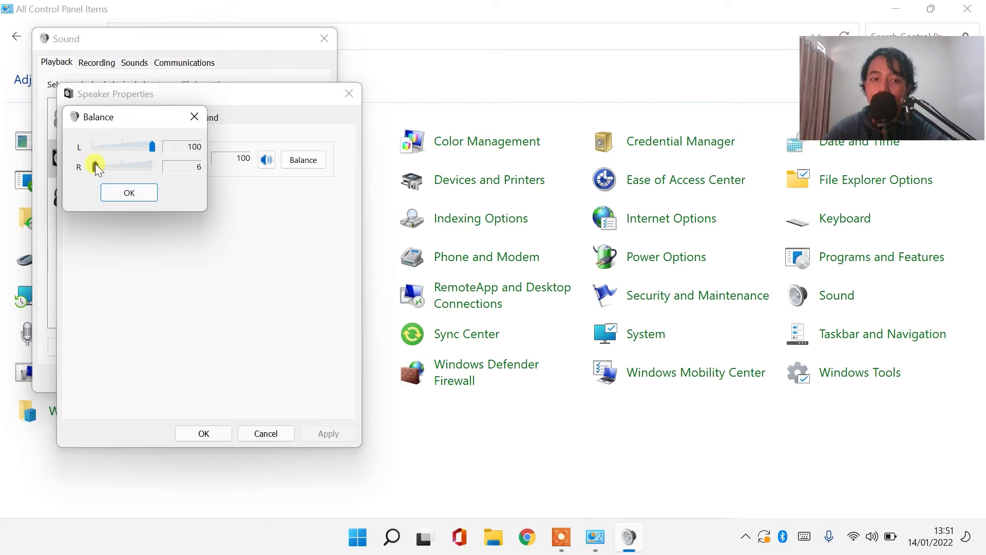
left_click_drag(95, 163, 82, 197)
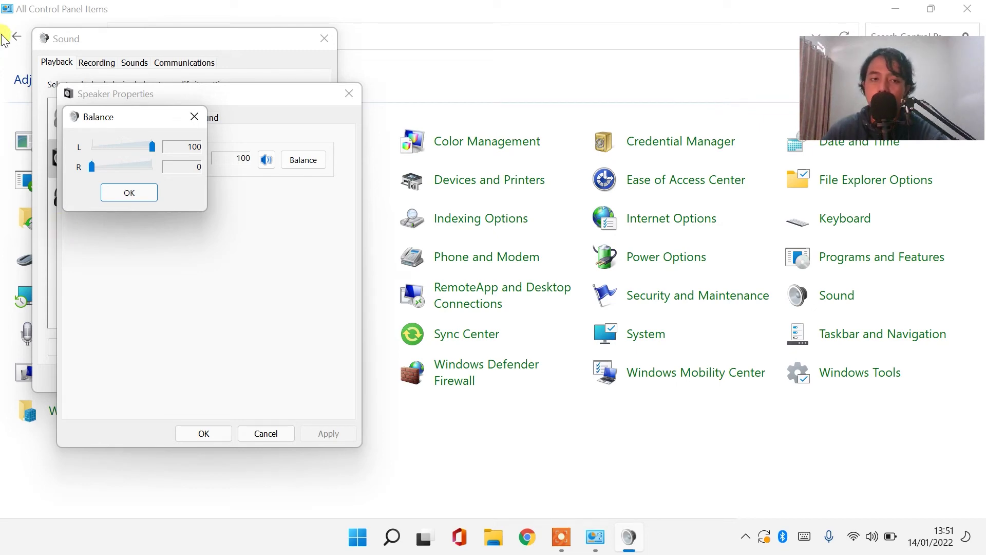
left_click(128, 193)
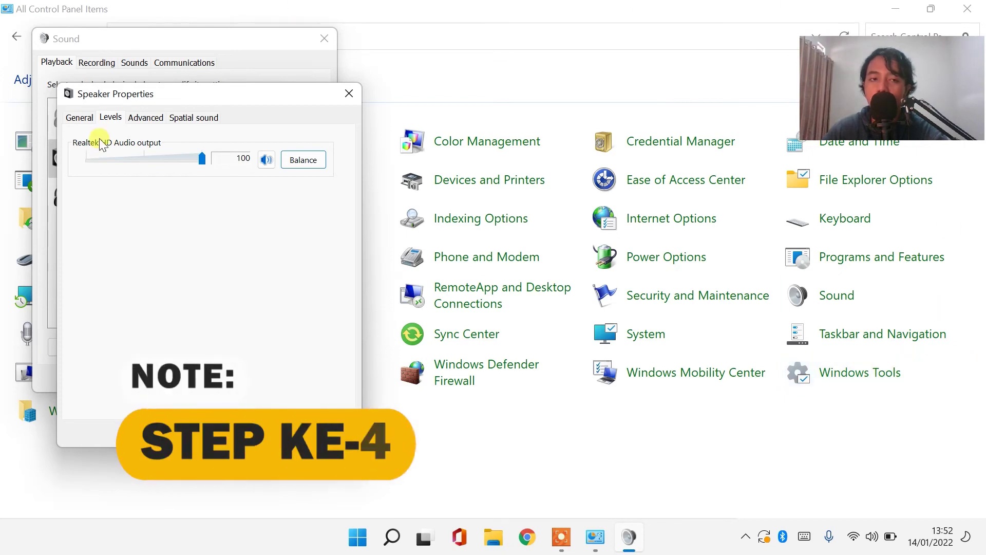
Step: Set the speaker's default format to 16 bit, 44100 Hz, apply it, and close the speaker properties
left_click(147, 117)
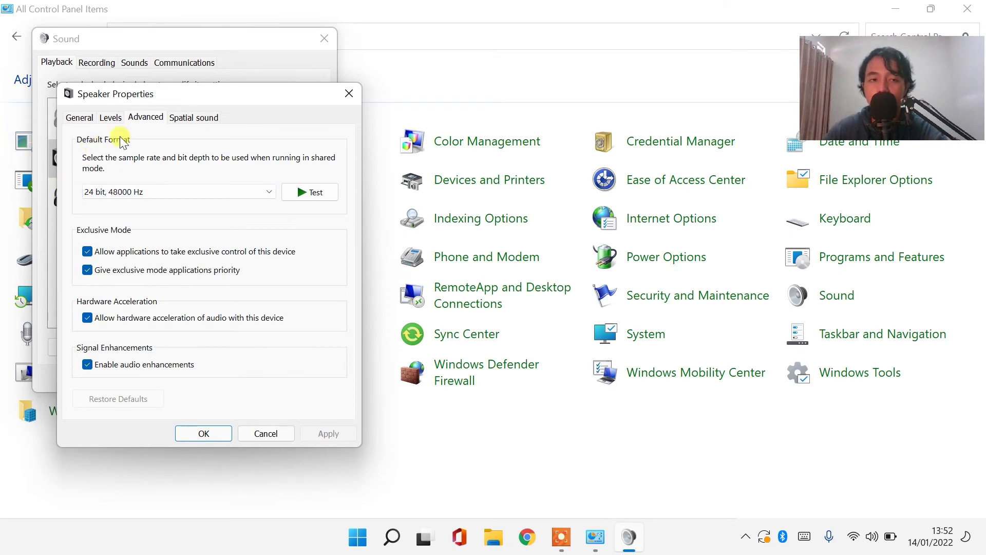
left_click(203, 193)
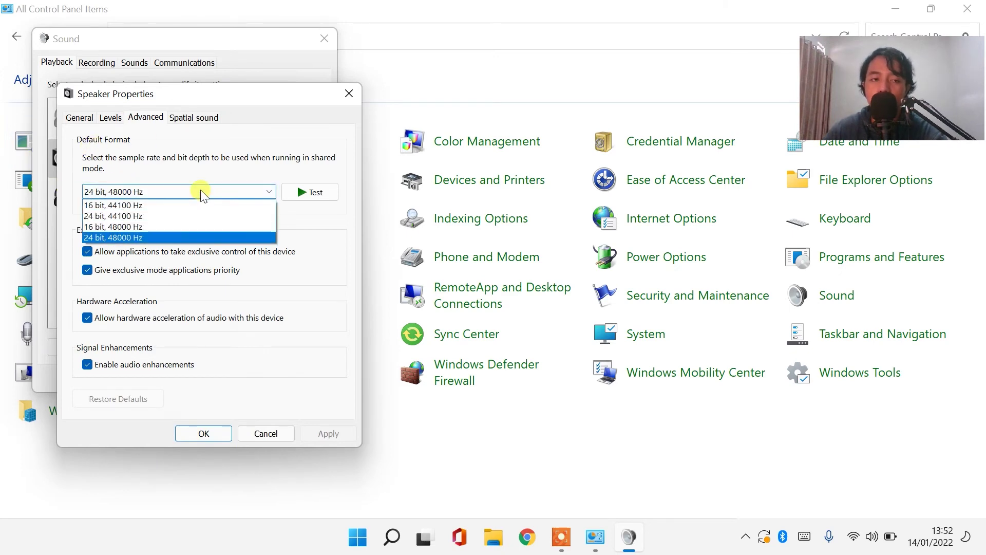
left_click(129, 206)
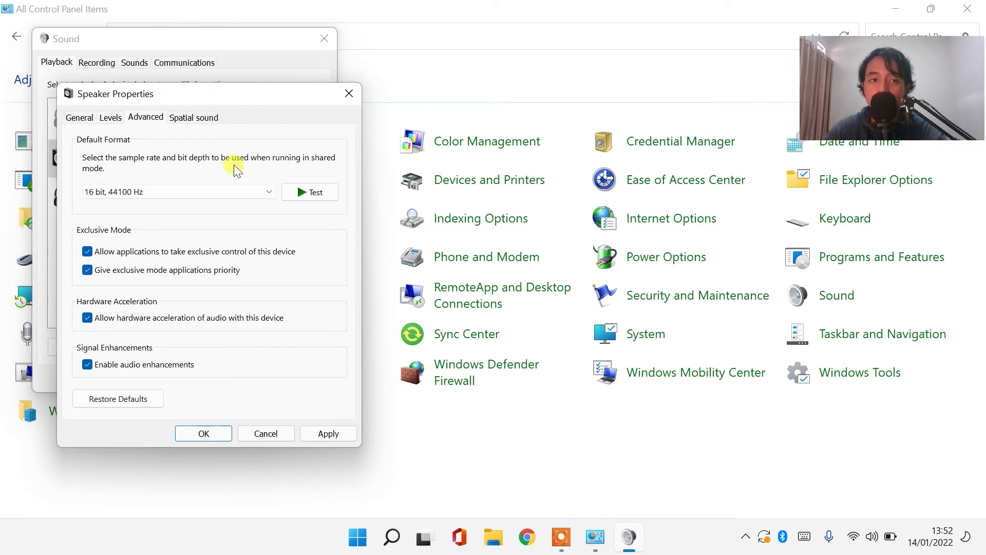
left_click(352, 433)
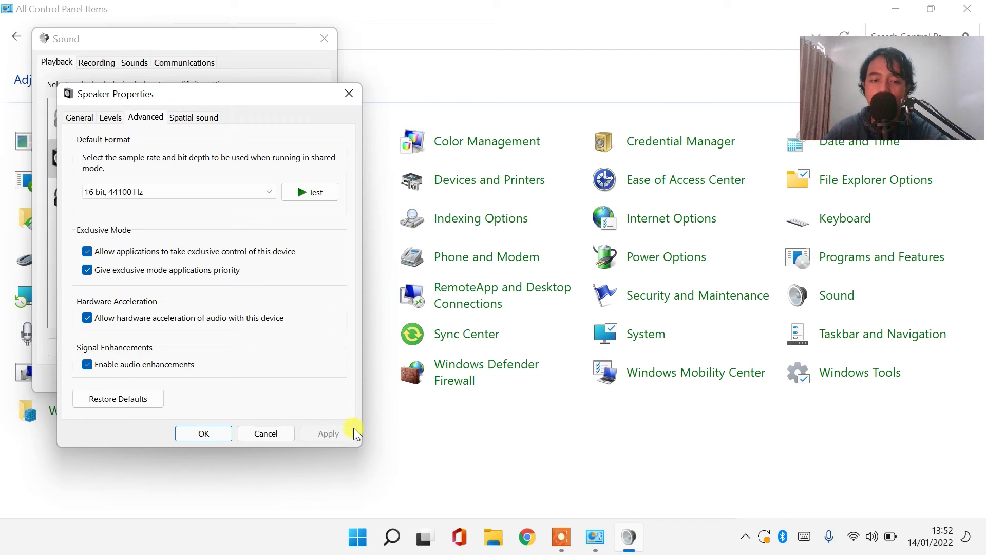
left_click(197, 434)
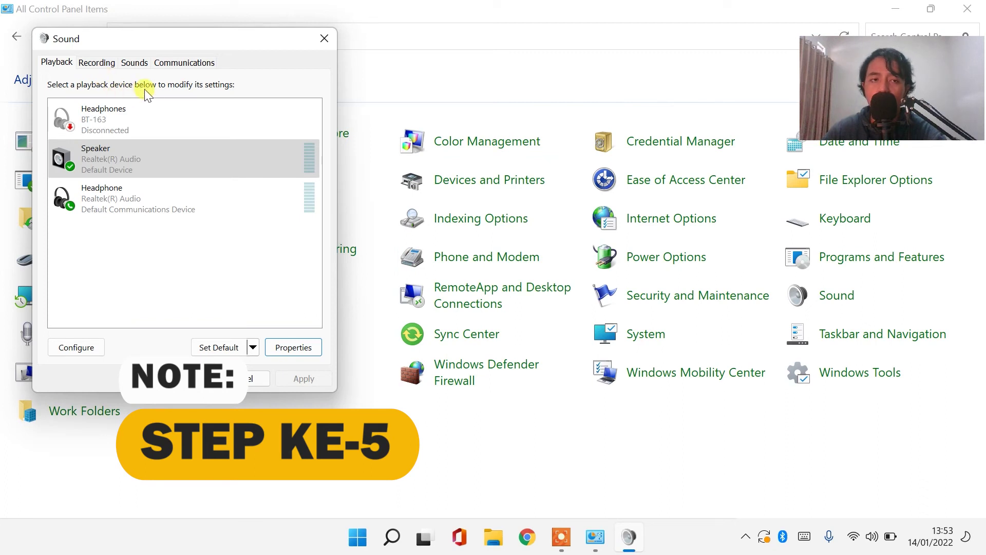
Step: Check the communications activity options in the Sound settings and close both Sound and Control Panel
left_click(192, 62)
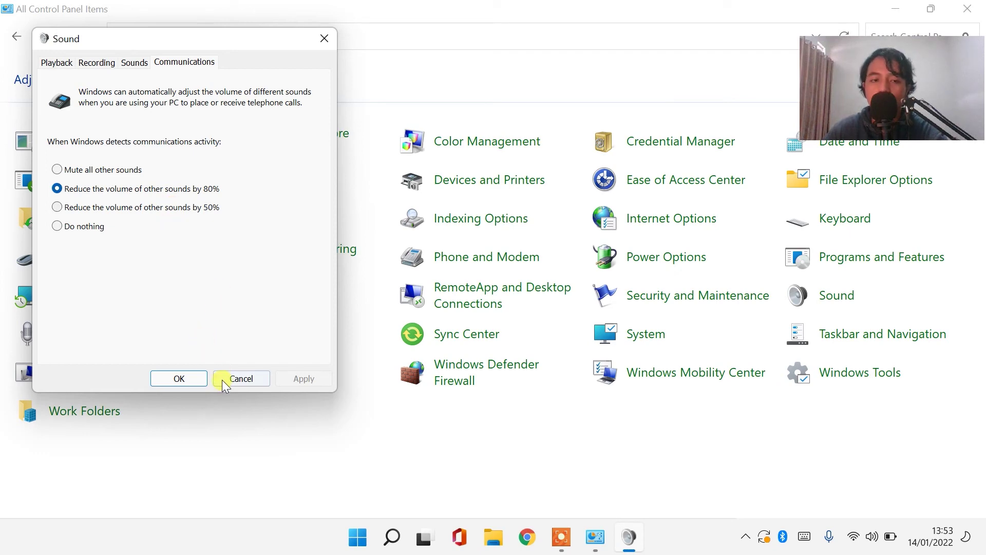
left_click(195, 377)
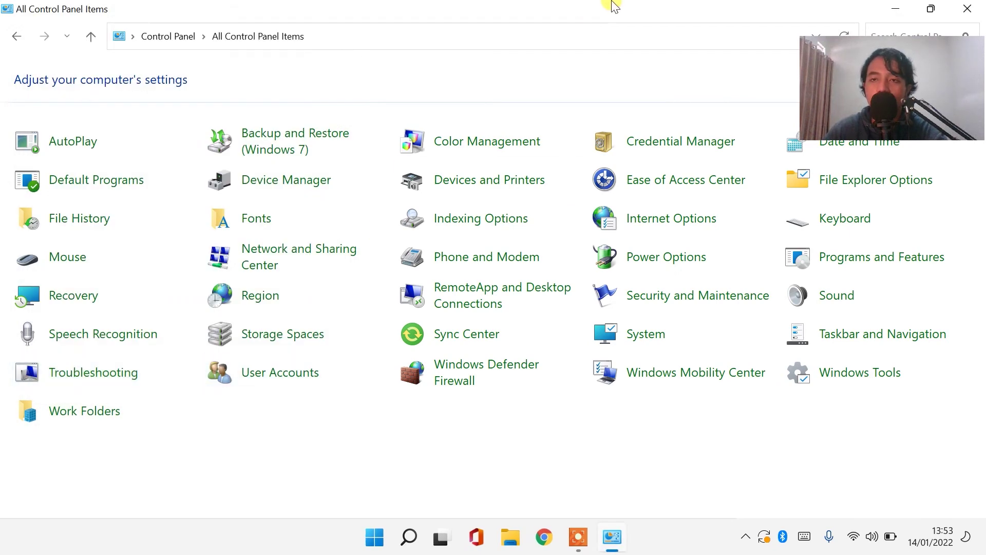
left_click(980, 7)
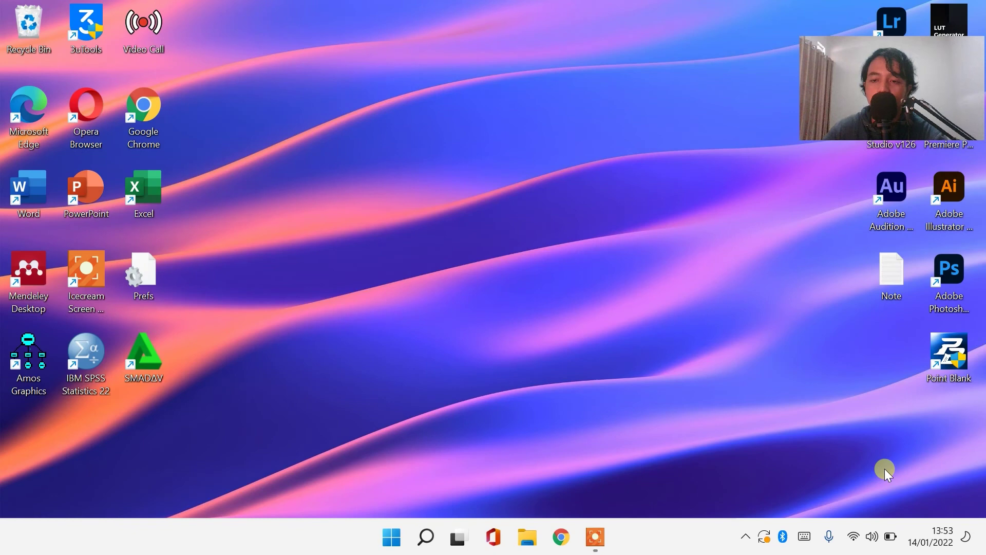